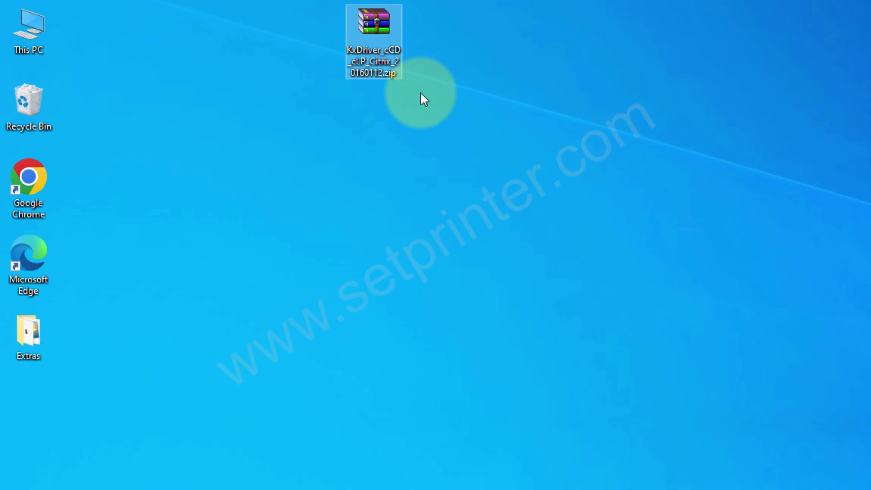
# Extract KxDriver_cCD_cLP_Citrix_20160112.zip into its own folder, place that folder beside the archive on the desktop, and open its driver subfolder.
pyautogui.rightClick(378, 30)
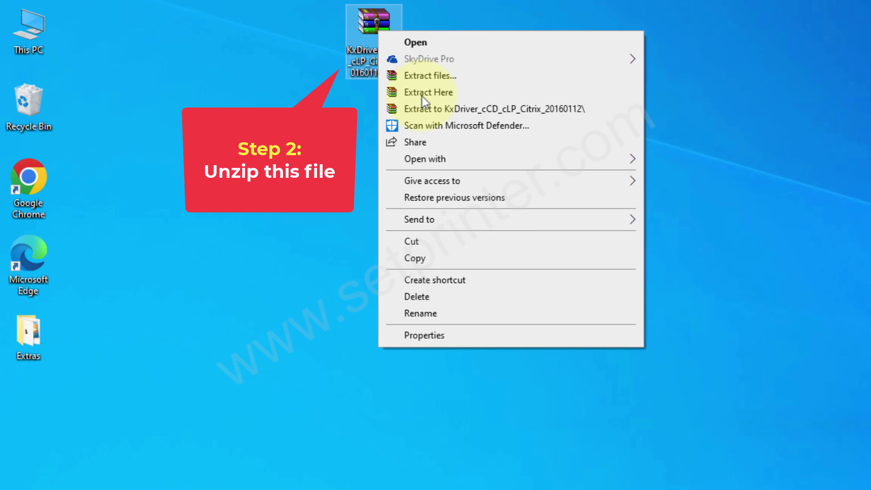
pyautogui.click(431, 109)
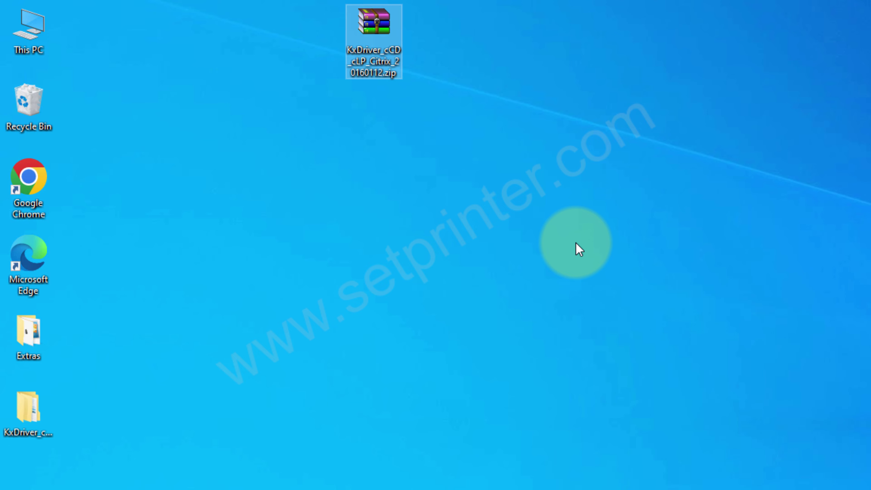
pyautogui.moveTo(26, 427); pyautogui.dragTo(389, 120)
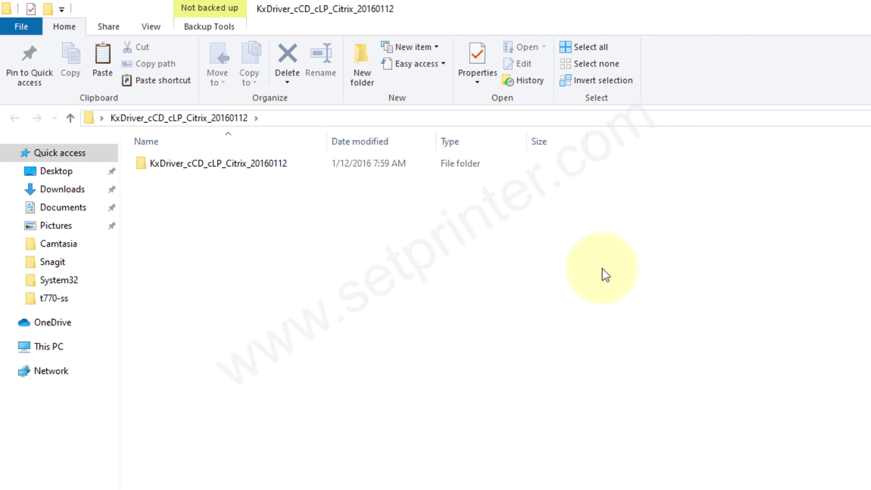
pyautogui.doubleClick(260, 166)
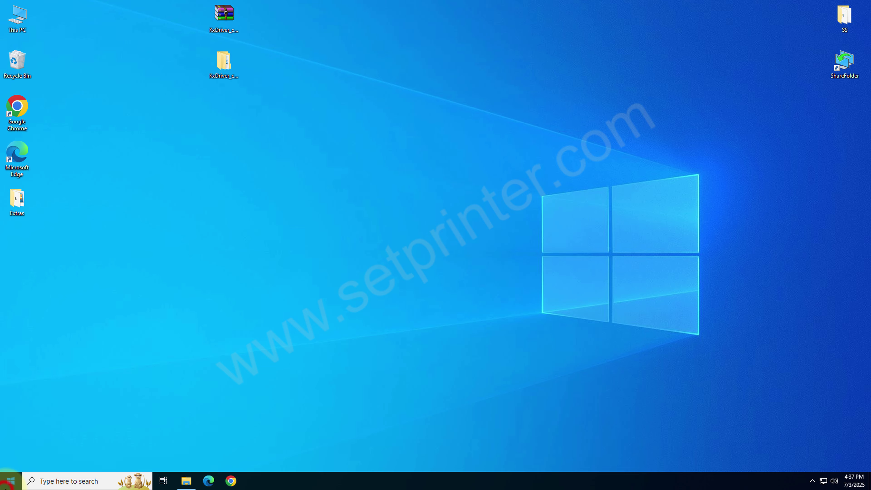
# Open the Printers & scanners page of the Windows device settings.
pyautogui.click(11, 481)
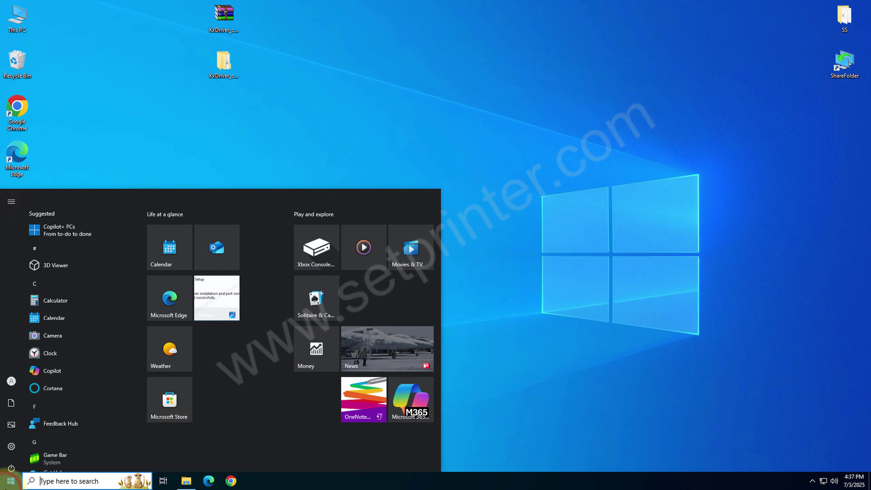
pyautogui.click(14, 442)
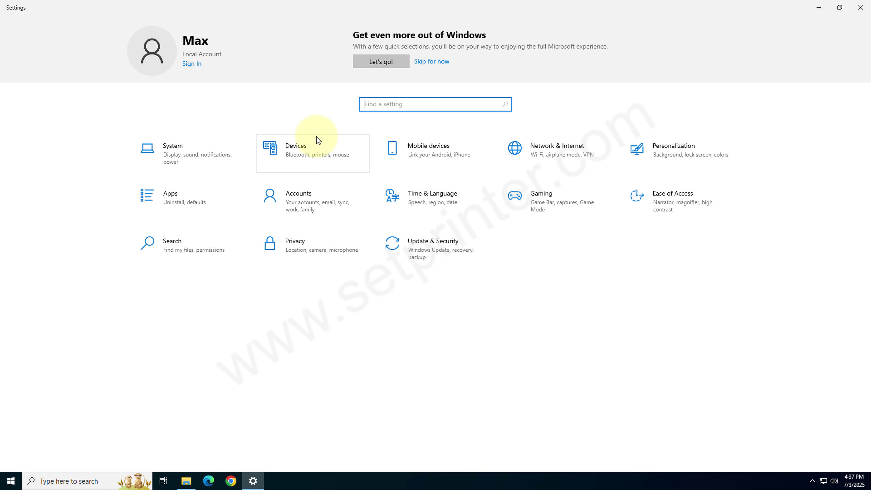
pyautogui.click(317, 136)
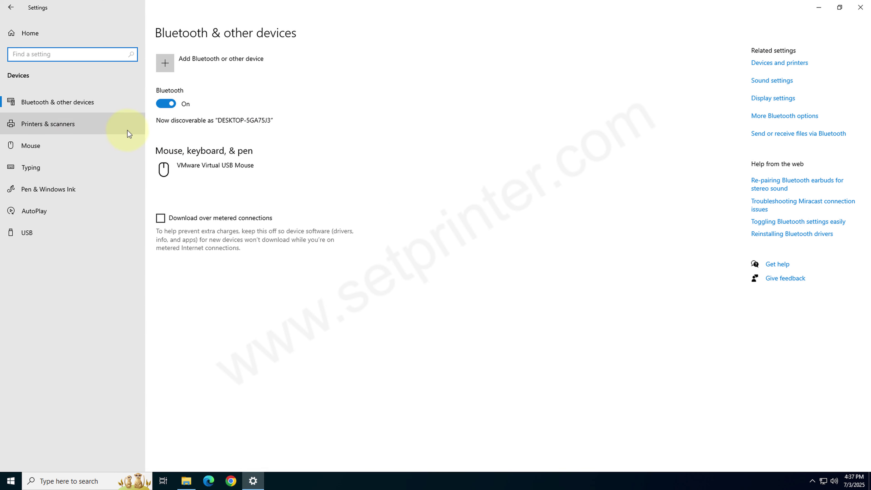
pyautogui.click(39, 125)
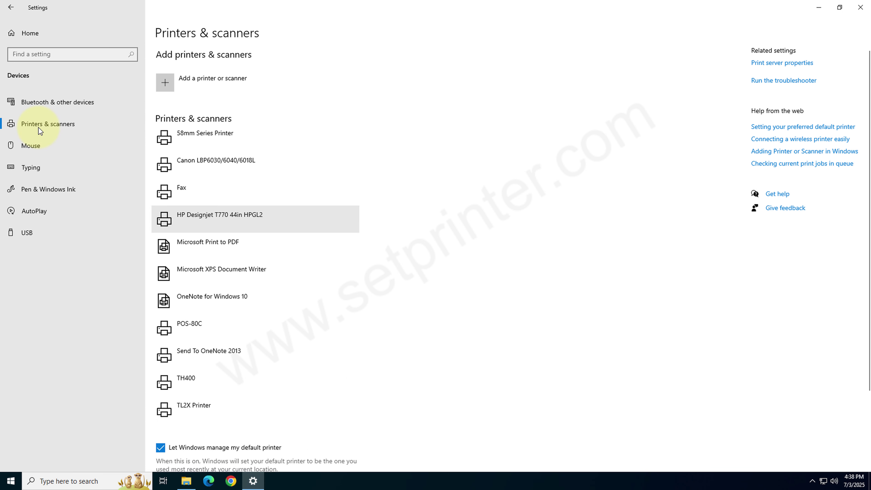
# Start adding an unlisted printer, choosing to add a local or network printer with manual settings.
pyautogui.click(199, 81)
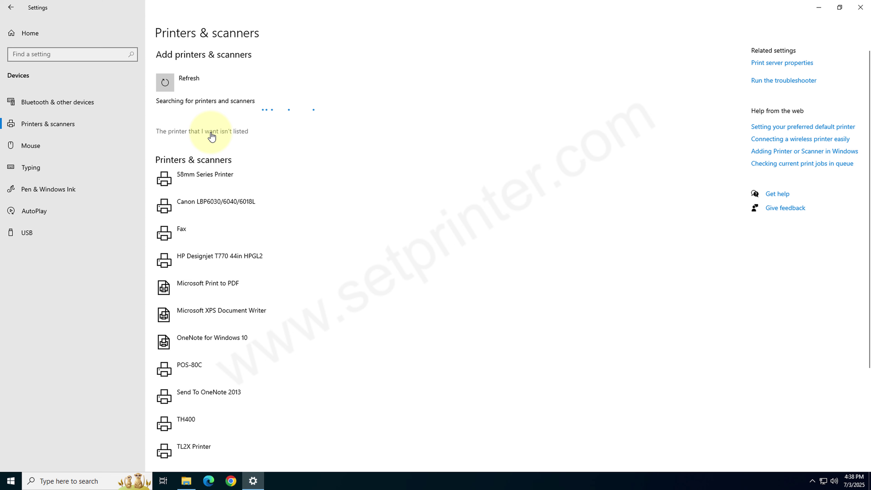
pyautogui.click(210, 133)
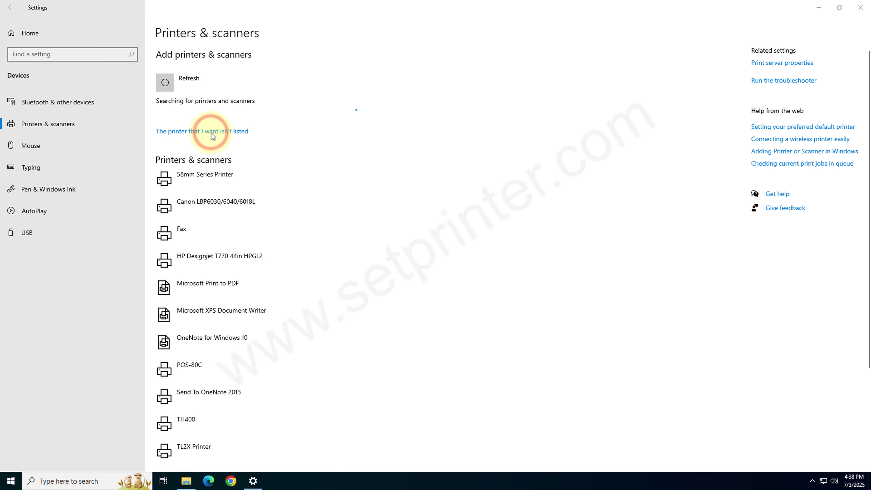
pyautogui.click(363, 289)
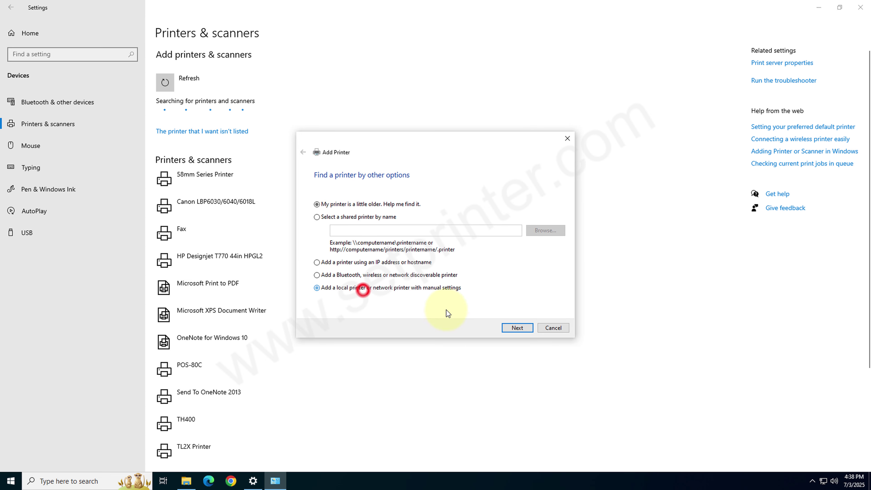
pyautogui.click(530, 330)
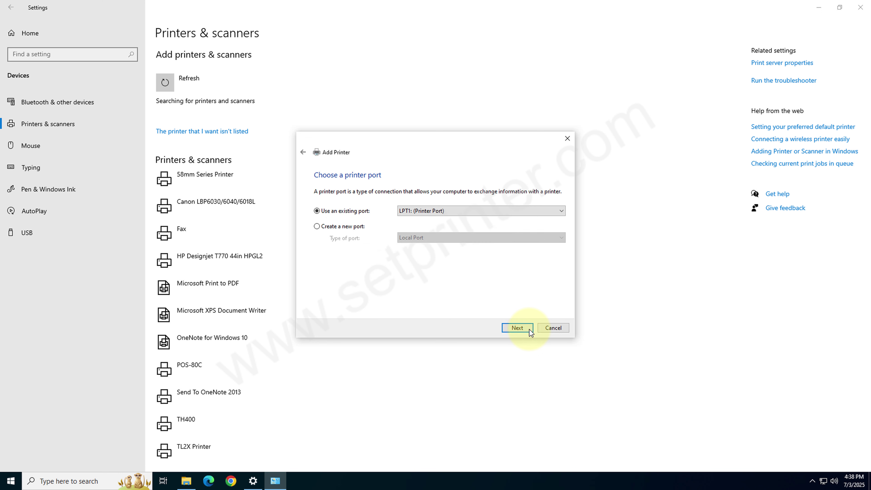
# Use the existing port USB001 (Virtual Printer Port for USB) for the new printer.
pyautogui.click(443, 211)
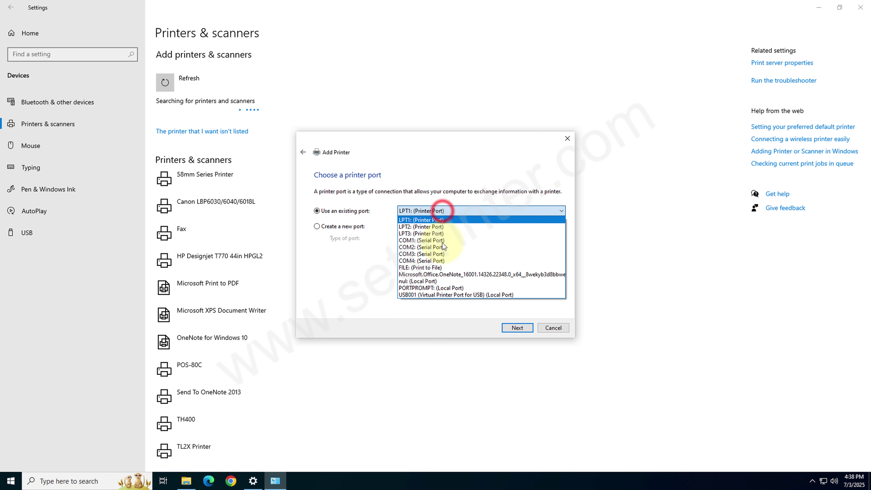
pyautogui.click(442, 295)
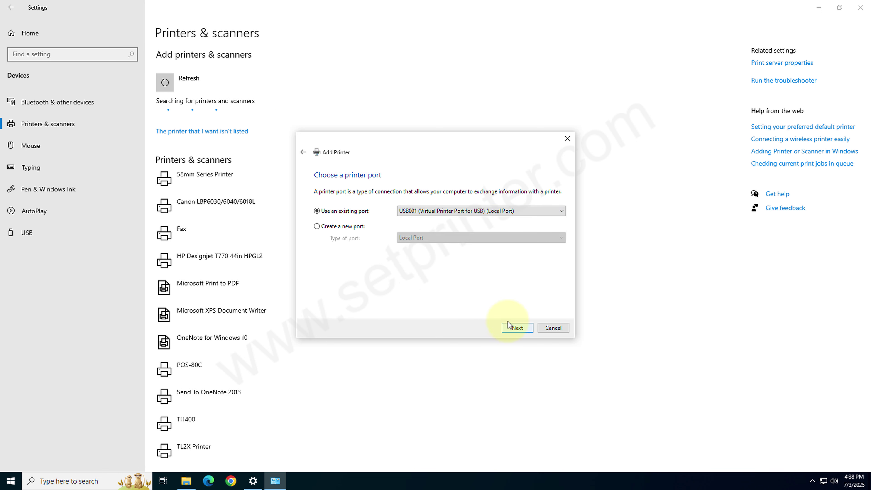
pyautogui.click(525, 329)
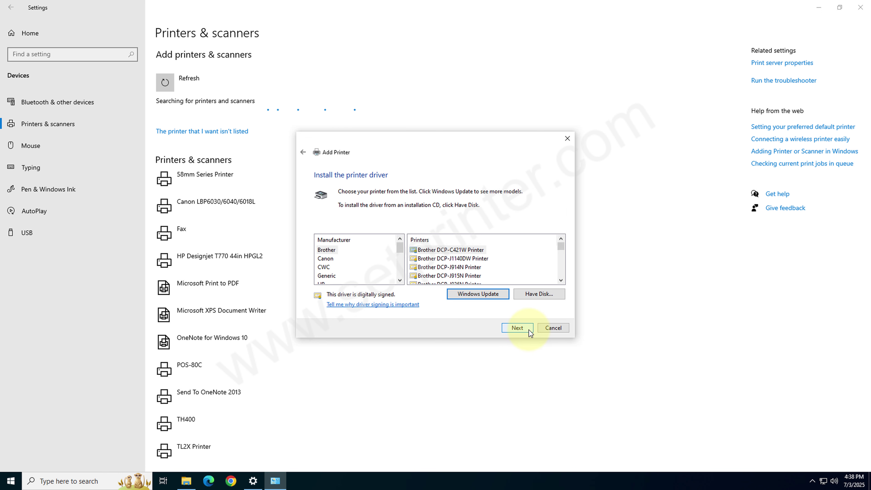
# Load the printer driver from disk using OEMSETUP.INF in the "64bit\XP and newer" folder of the extracted KxDriver package on the desktop.
pyautogui.click(539, 293)
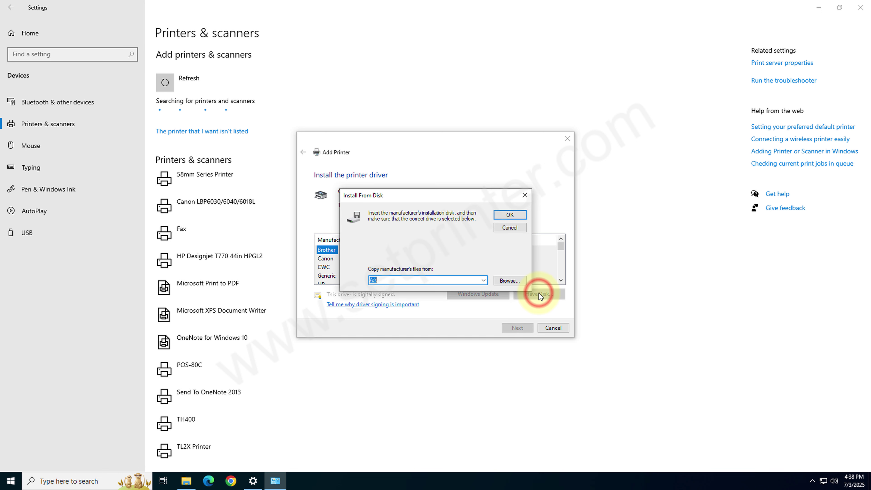
pyautogui.click(511, 281)
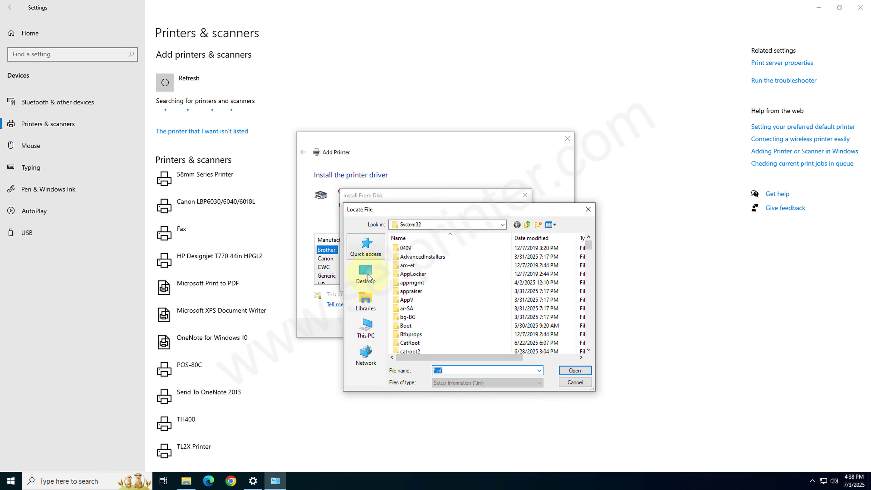
pyautogui.click(360, 274)
pyautogui.doubleClick(432, 314)
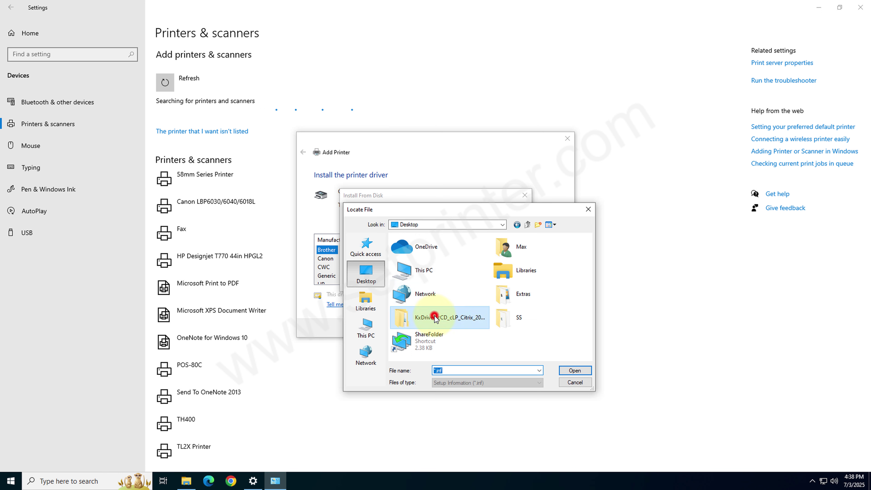
pyautogui.doubleClick(425, 249)
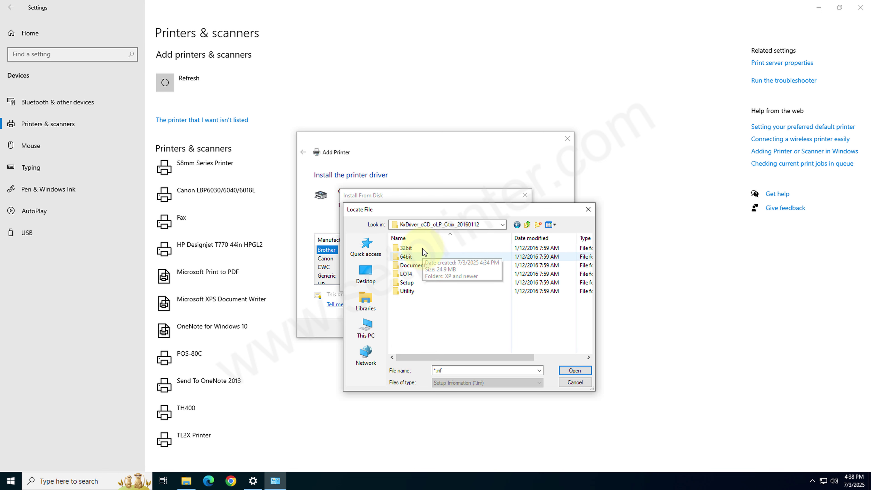
pyautogui.doubleClick(407, 257)
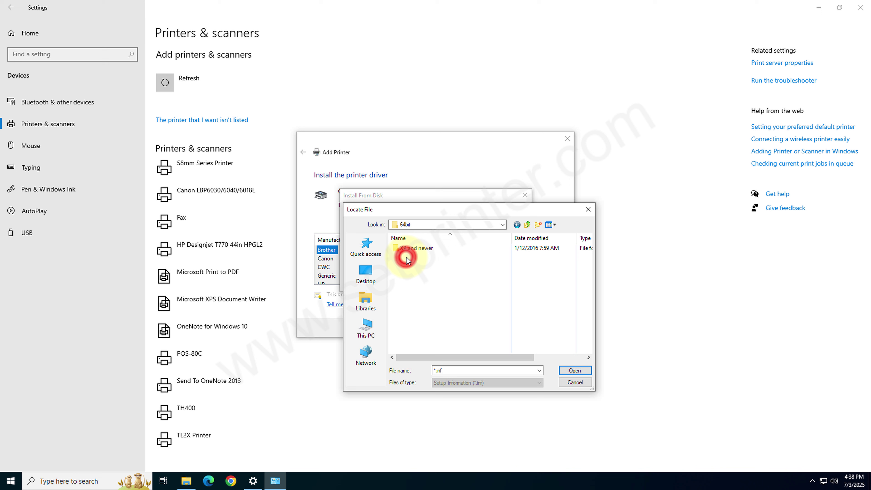
pyautogui.doubleClick(417, 249)
pyautogui.click(422, 265)
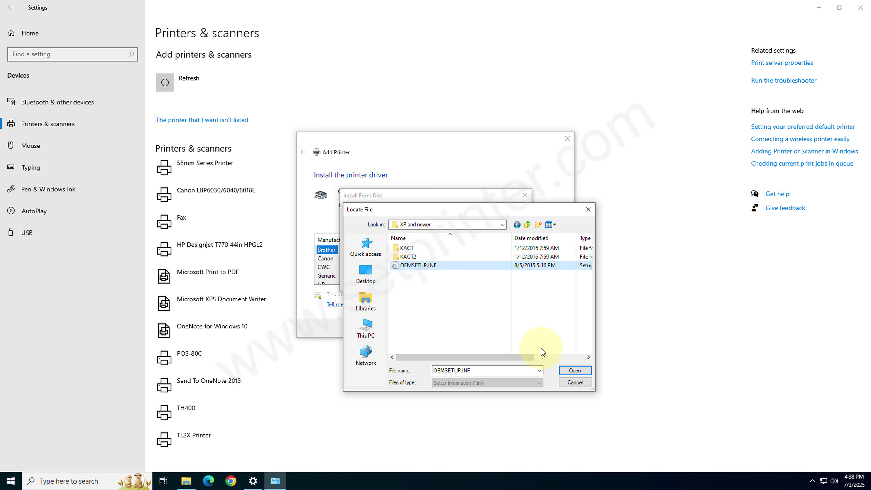
pyautogui.click(580, 371)
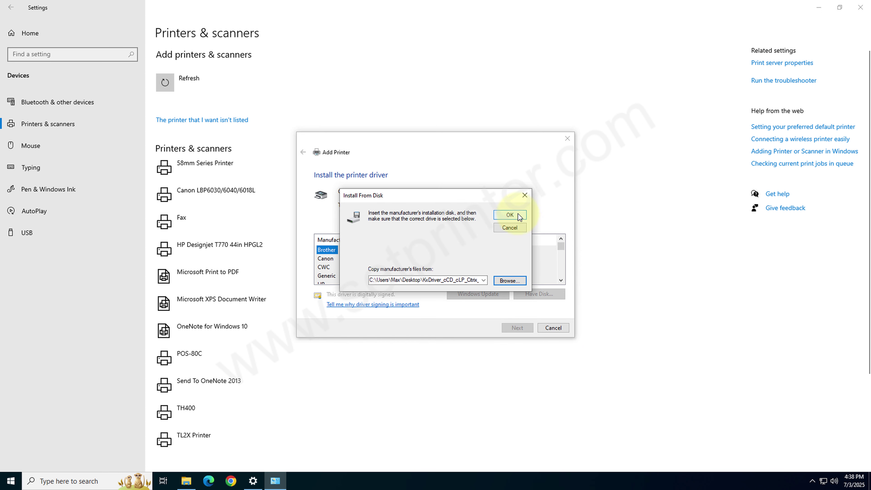
pyautogui.click(510, 215)
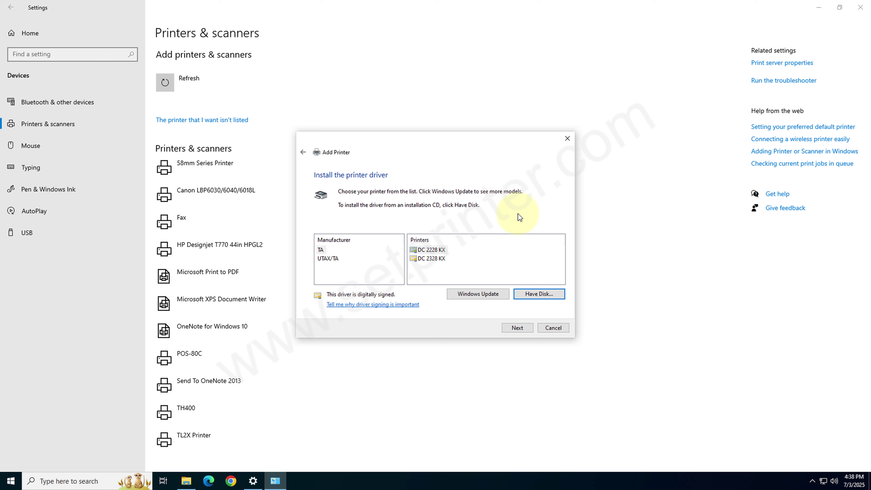
# Choose the manufacturer UTAX/TA and the printer model LP 3030_LP 4030 KX as the driver to install.
pyautogui.click(327, 260)
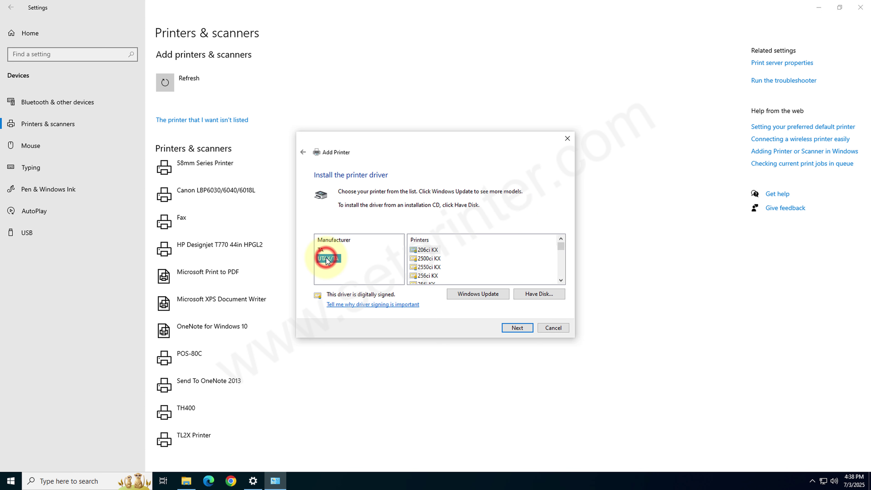
pyautogui.click(565, 281)
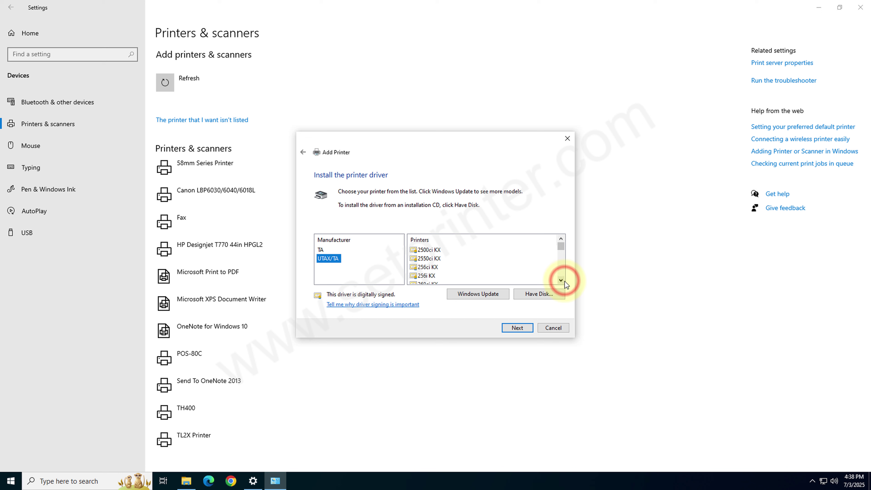
pyautogui.click(564, 281)
pyautogui.click(564, 281)
pyautogui.click(564, 282)
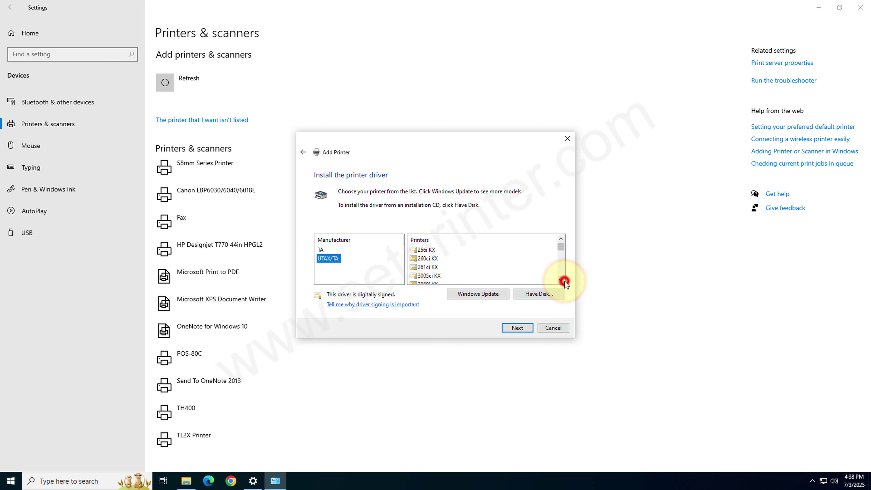
pyautogui.click(564, 281)
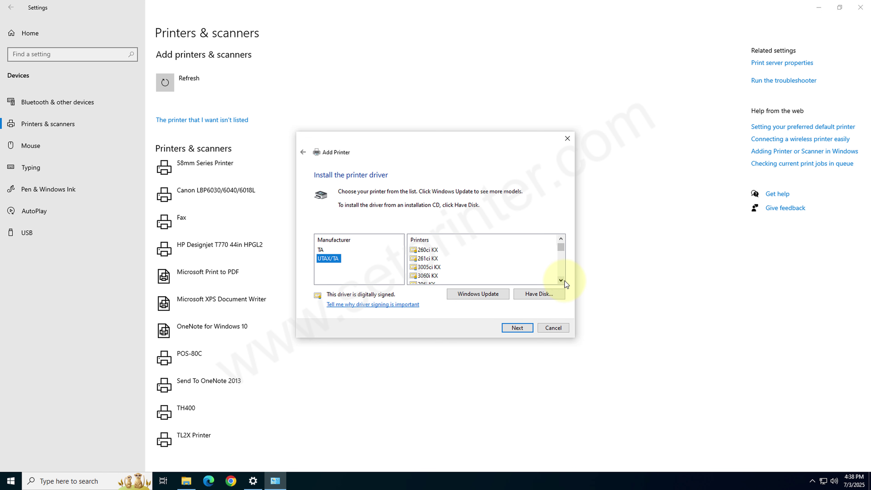
pyautogui.scroll(-5, 562, 249)
pyautogui.click(561, 238)
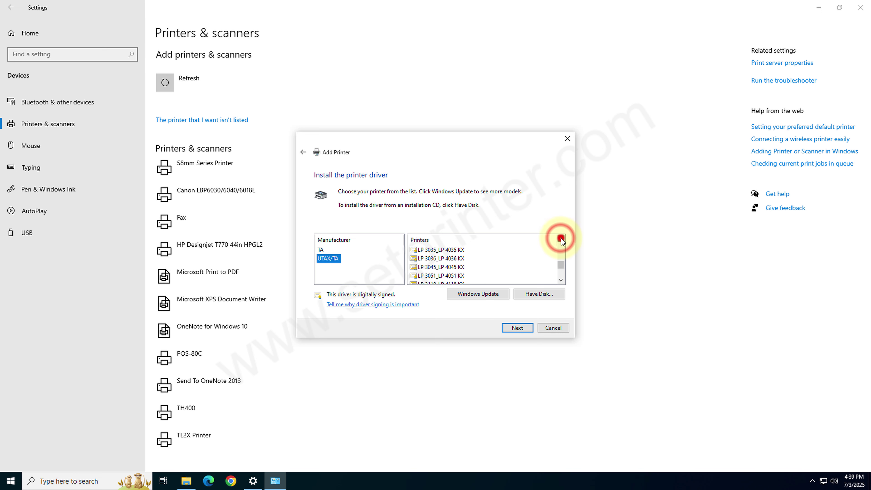
pyautogui.click(562, 238)
pyautogui.click(561, 238)
pyautogui.click(561, 238)
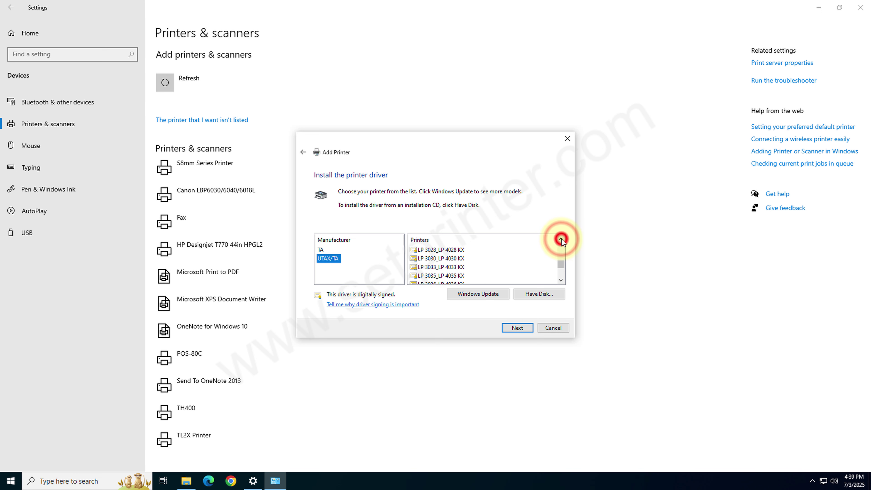
pyautogui.click(436, 260)
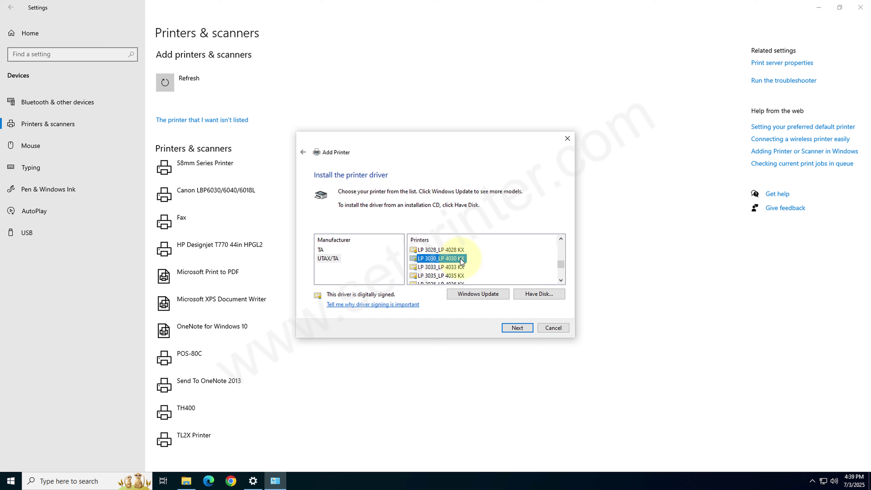
pyautogui.click(524, 329)
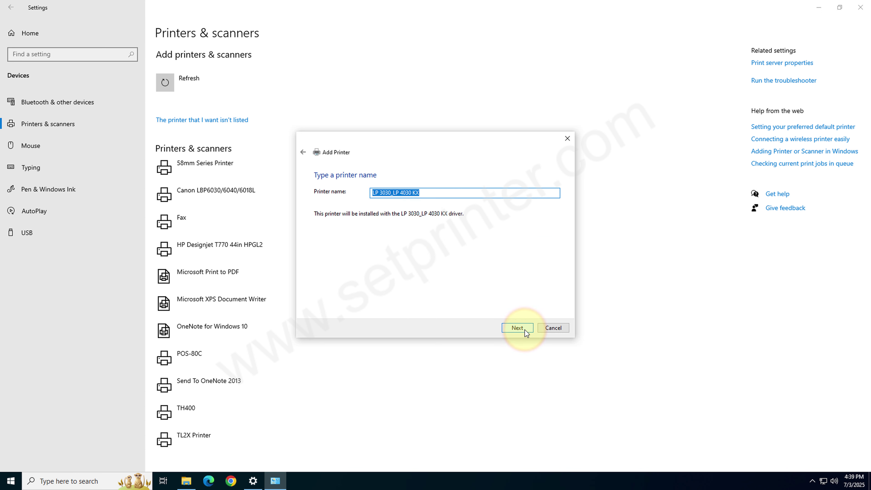
# Install the printer with its suggested name, leave it unshared, and finish the Add Printer wizard.
pyautogui.click(527, 328)
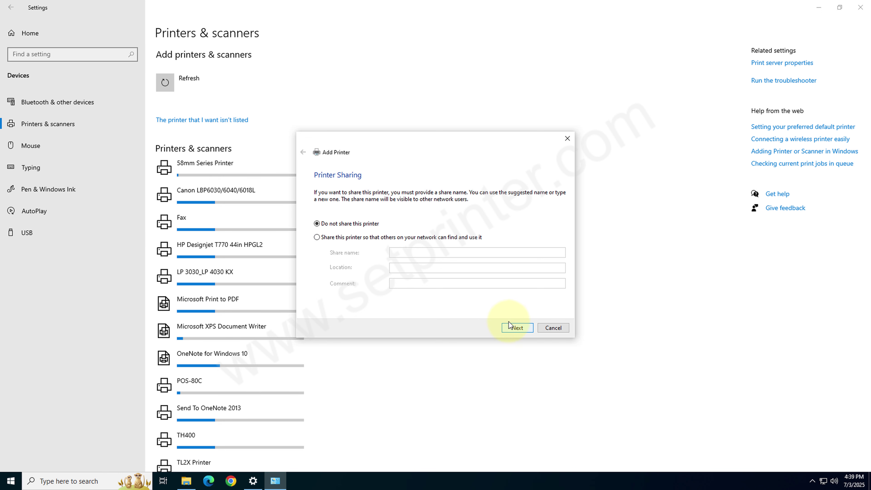
pyautogui.click(524, 328)
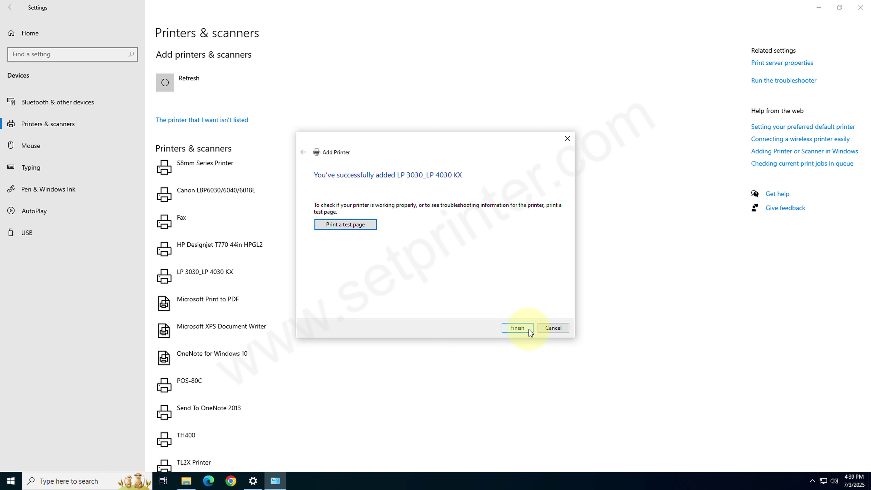
pyautogui.click(529, 330)
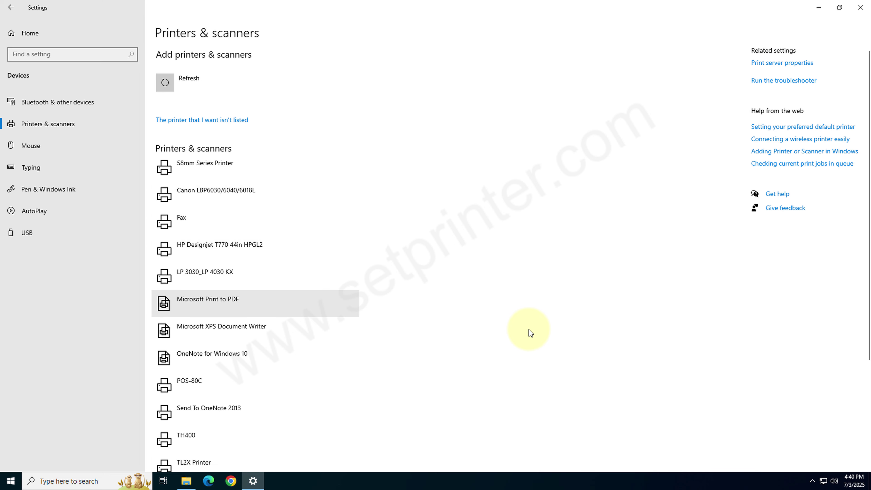
# Find the LP 3030_LP 4030 KX printer among the installed printers and show its management options.
pyautogui.scroll(-2, 242, 377)
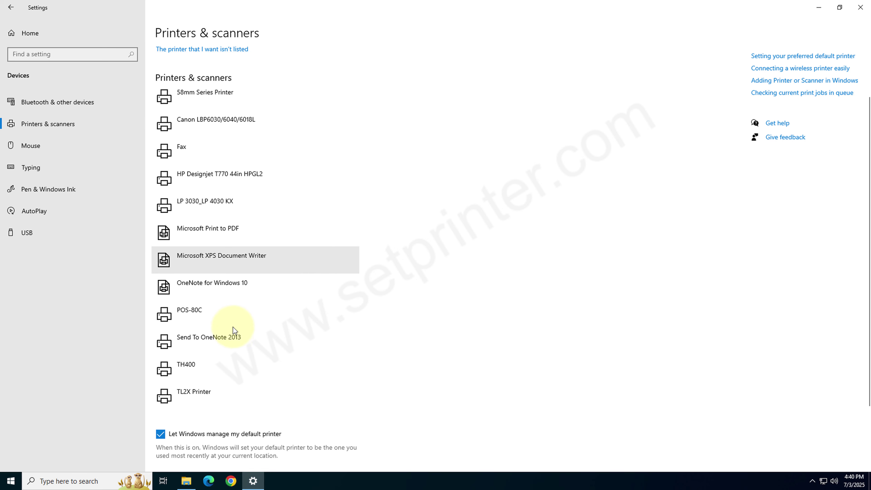
pyautogui.click(212, 199)
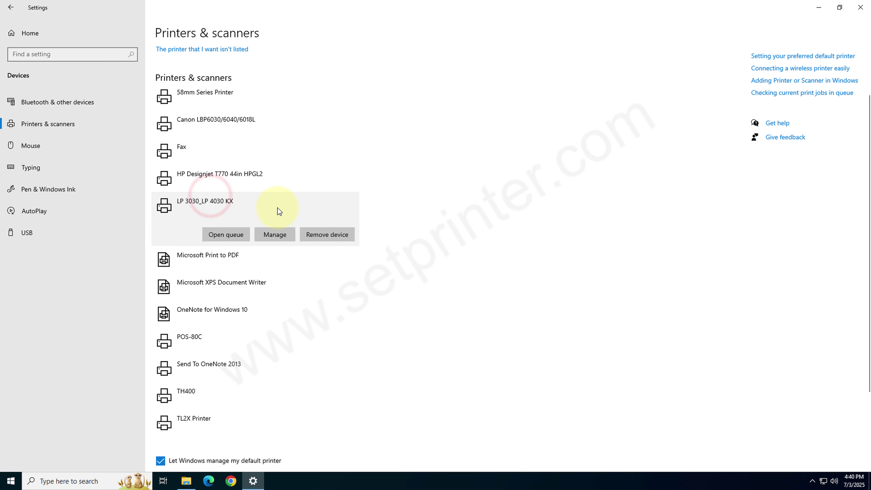